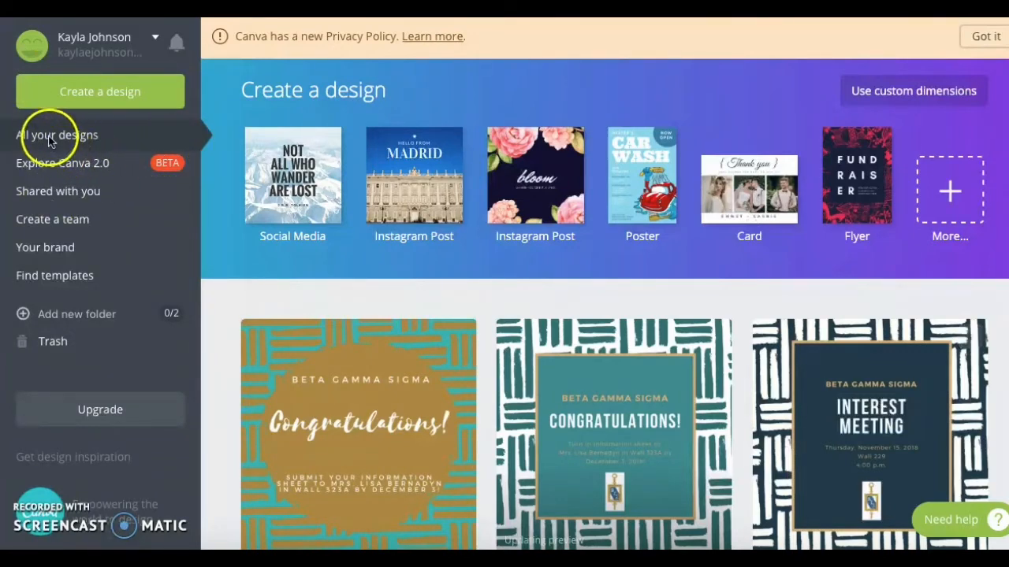
Create a new blank design in the Social Media format (800 px × 800 px).
{"action": "left_click", "coordinate": [76, 92]}
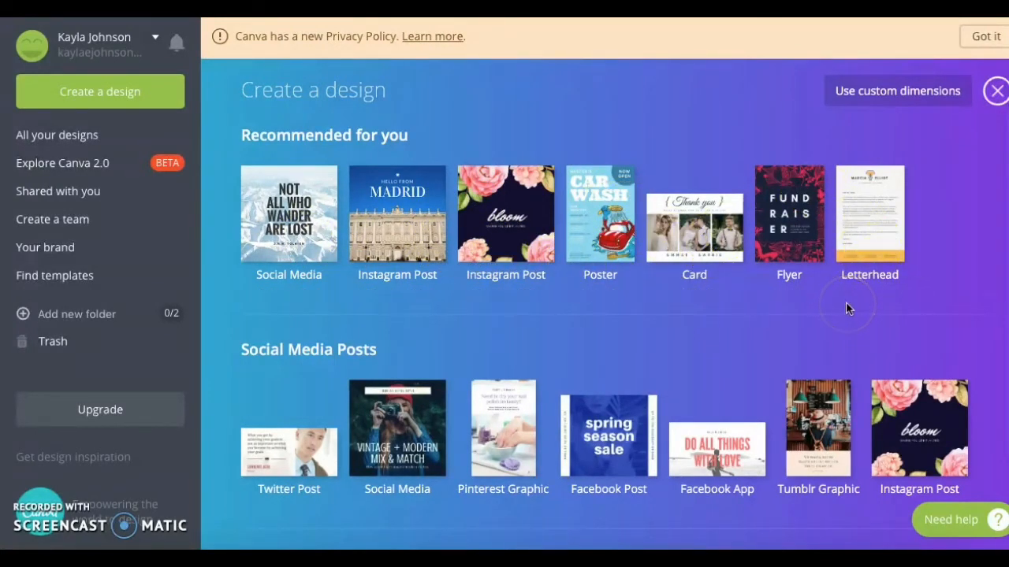
{"action": "scroll", "coordinate": [847, 309], "scroll_direction": "down", "scroll_amount": 6}
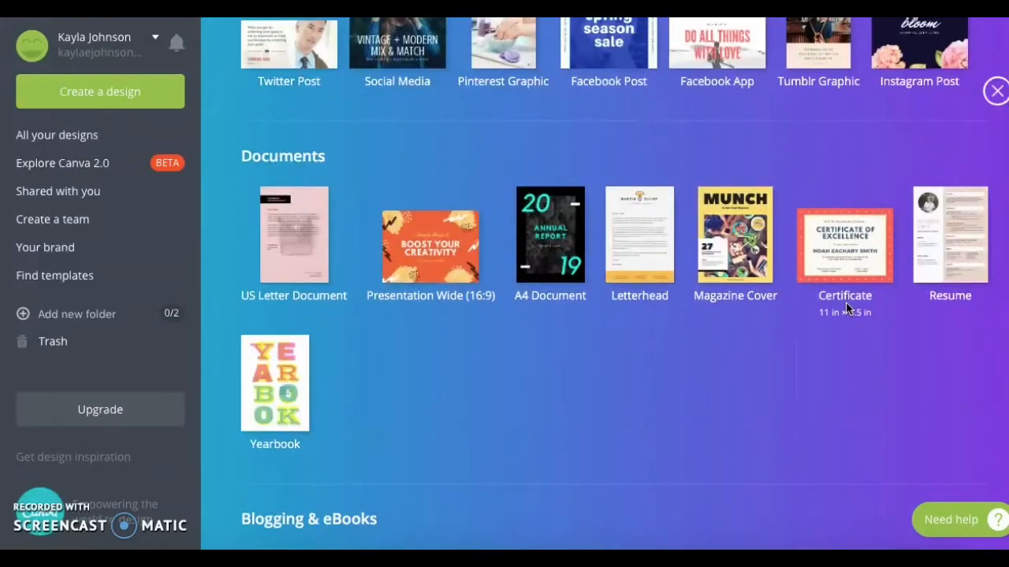
{"action": "scroll", "coordinate": [845, 309], "scroll_direction": "down", "scroll_amount": 2}
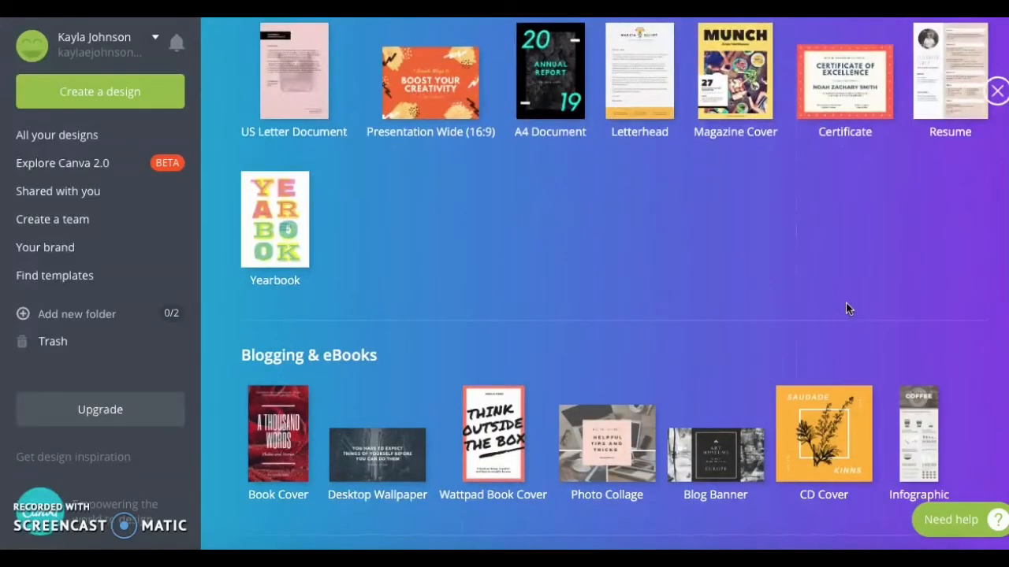
{"action": "scroll", "coordinate": [845, 302], "scroll_direction": "up", "scroll_amount": 8}
{"action": "left_click", "coordinate": [646, 242]}
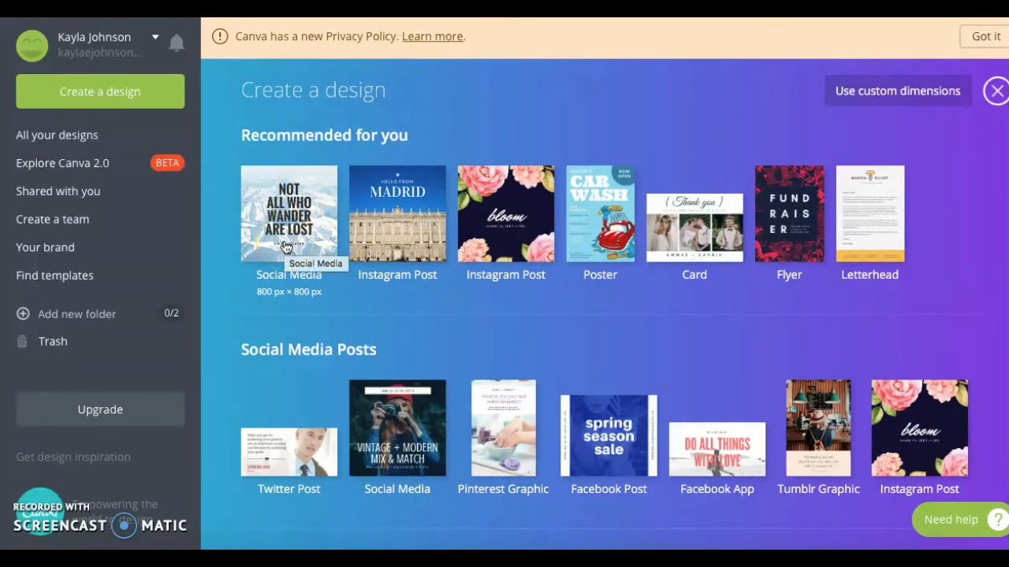
{"action": "left_click", "coordinate": [290, 217]}
{"action": "left_click", "coordinate": [290, 218]}
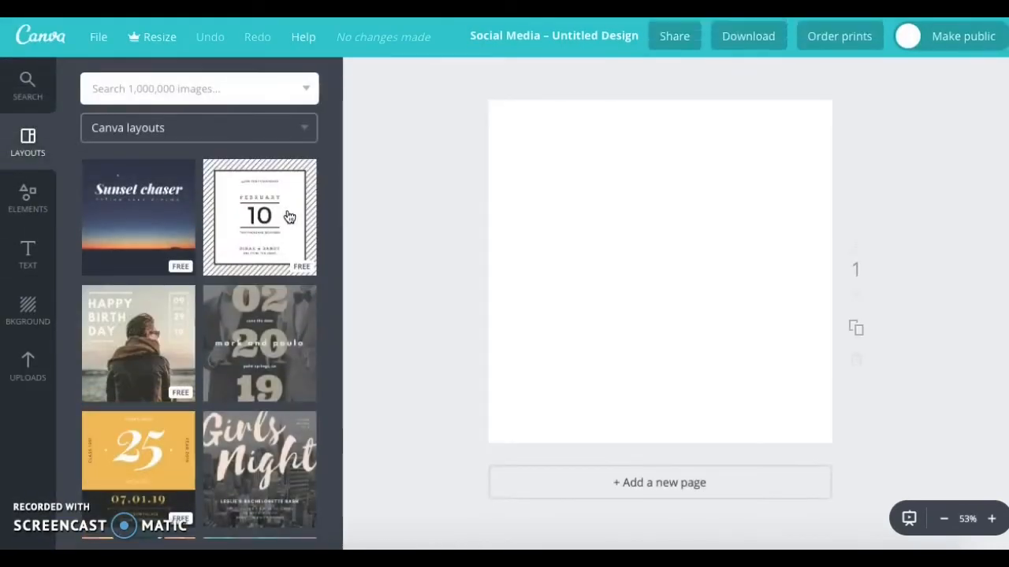
Apply the free black layout with gold dots and the "Hooray" headline to the blank page.
{"action": "scroll", "coordinate": [220, 331], "scroll_direction": "down", "scroll_amount": 3}
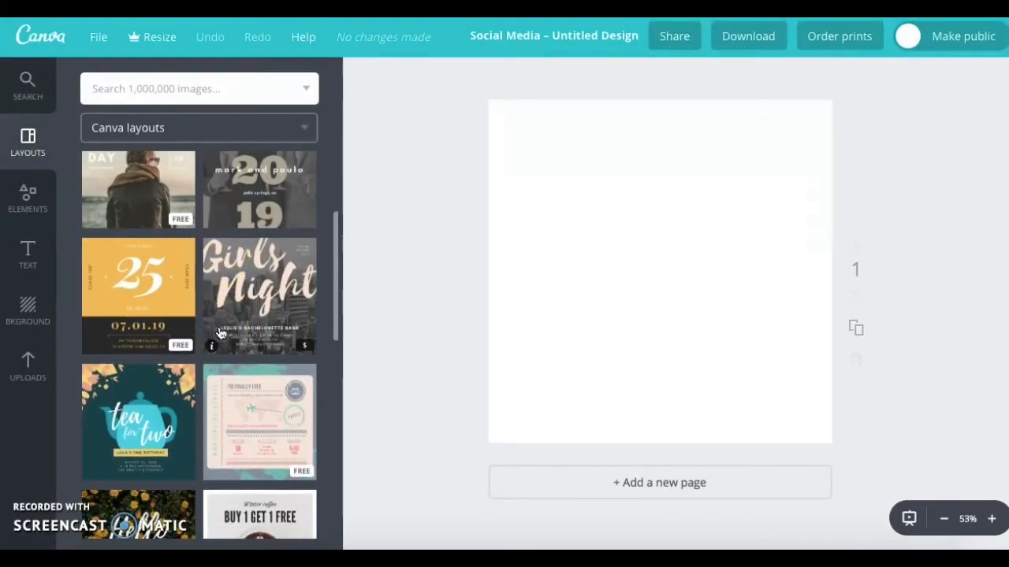
{"action": "scroll", "coordinate": [221, 333], "scroll_direction": "down", "scroll_amount": 2}
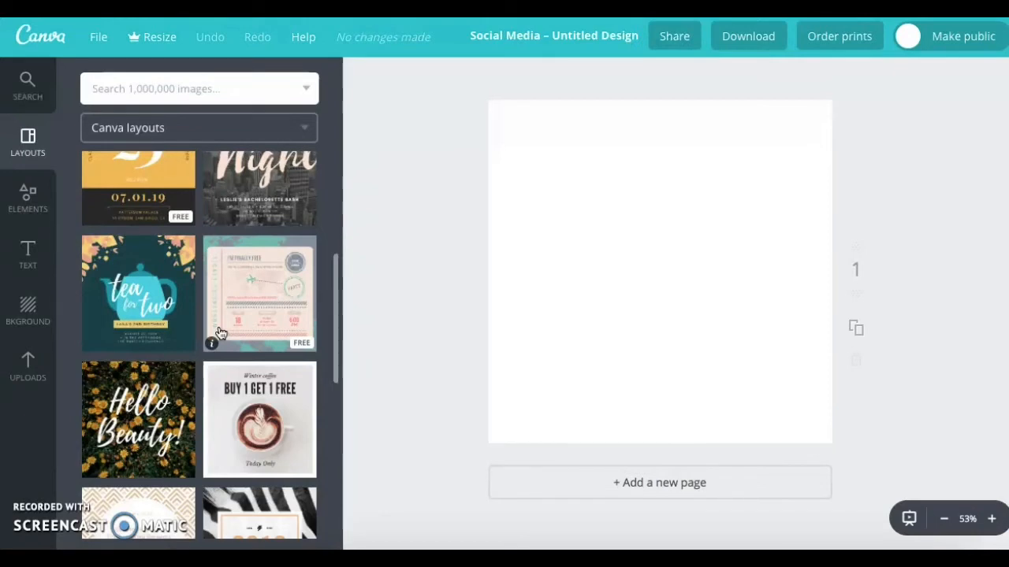
{"action": "scroll", "coordinate": [220, 334], "scroll_direction": "down", "scroll_amount": 1}
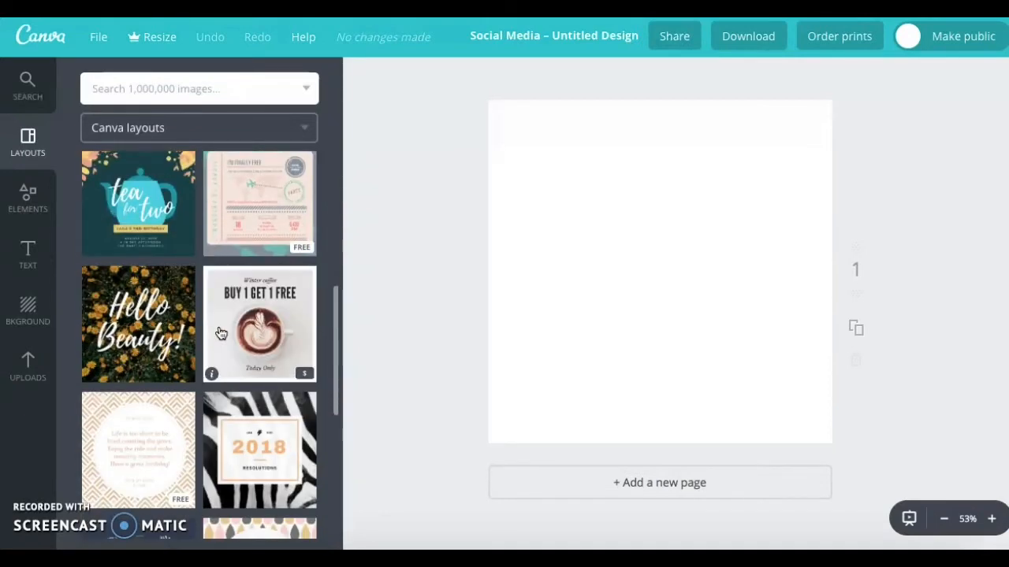
{"action": "scroll", "coordinate": [220, 333], "scroll_direction": "down", "scroll_amount": 1}
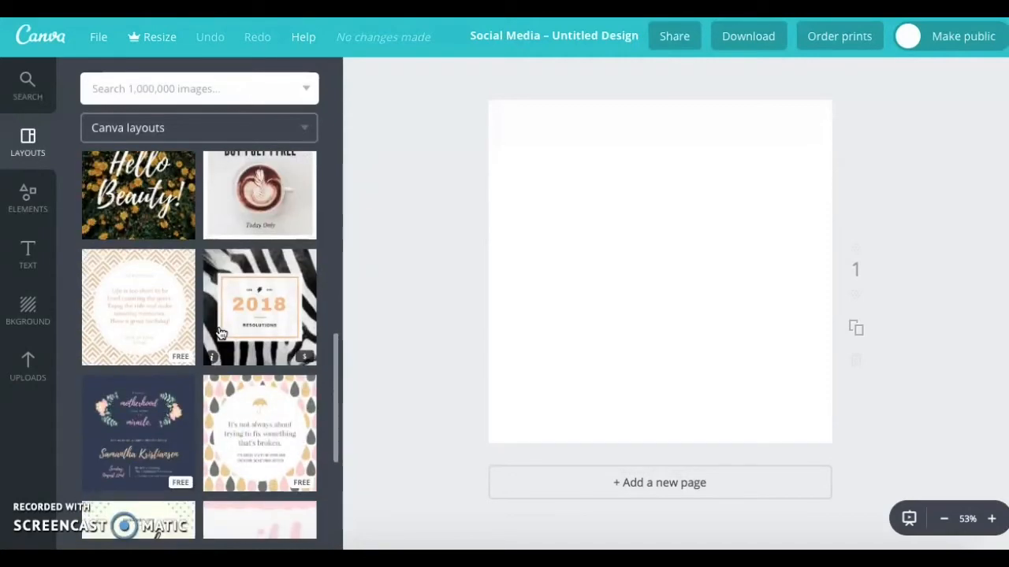
{"action": "scroll", "coordinate": [221, 333], "scroll_direction": "down", "scroll_amount": 2}
{"action": "scroll", "coordinate": [221, 333], "scroll_direction": "down", "scroll_amount": 2}
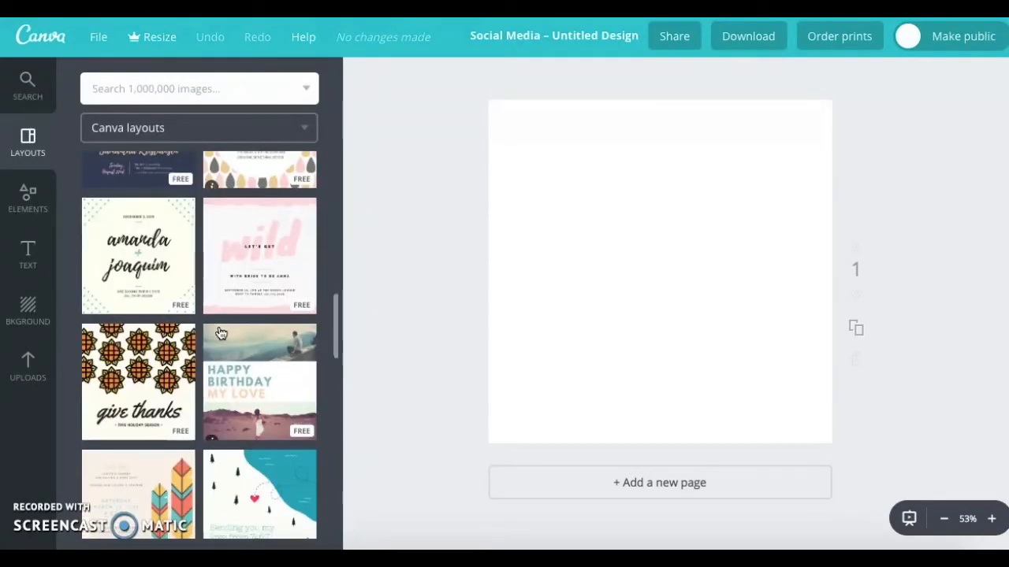
{"action": "scroll", "coordinate": [220, 333], "scroll_direction": "down", "scroll_amount": 2}
{"action": "scroll", "coordinate": [221, 333], "scroll_direction": "down", "scroll_amount": 1}
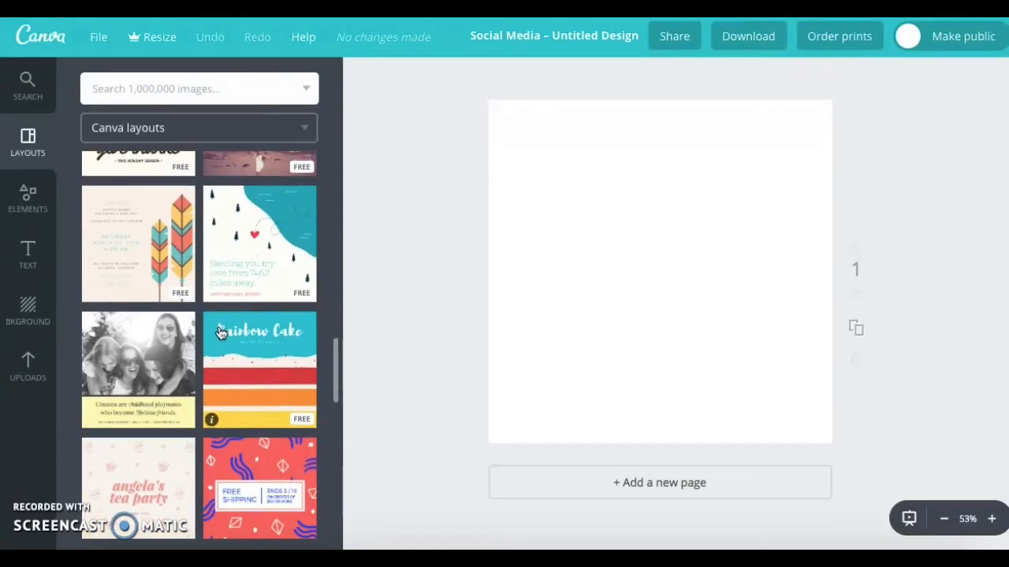
{"action": "scroll", "coordinate": [221, 333], "scroll_direction": "down", "scroll_amount": 1}
{"action": "scroll", "coordinate": [220, 334], "scroll_direction": "down", "scroll_amount": 1}
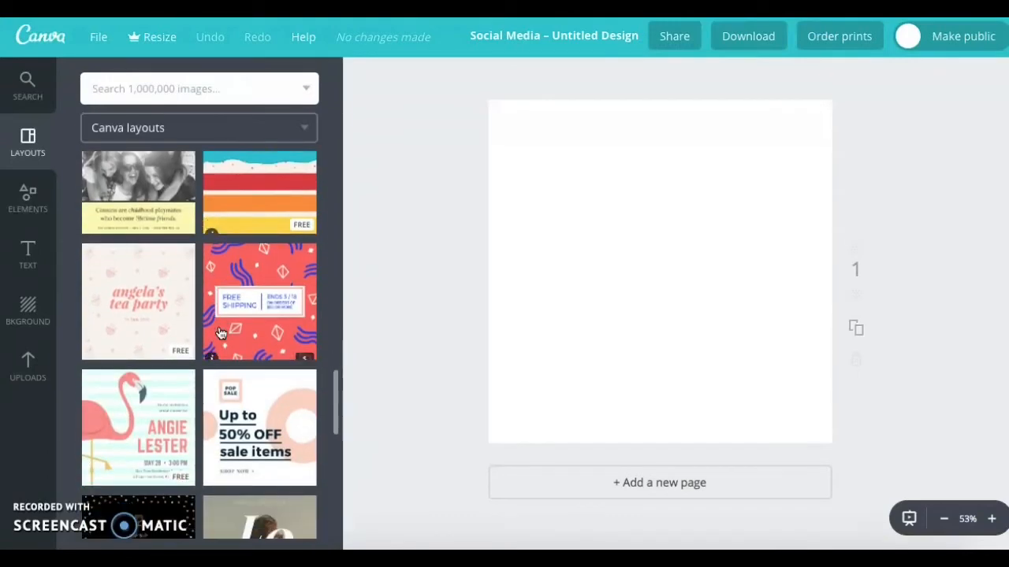
{"action": "scroll", "coordinate": [221, 334], "scroll_direction": "down", "scroll_amount": 1}
{"action": "scroll", "coordinate": [220, 333], "scroll_direction": "down", "scroll_amount": 1}
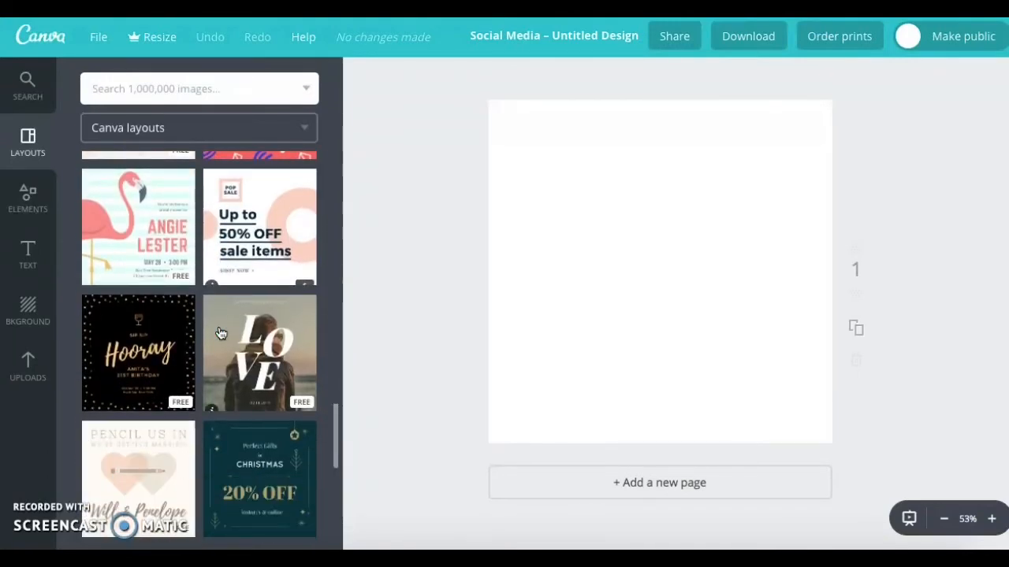
{"action": "left_click", "coordinate": [142, 322]}
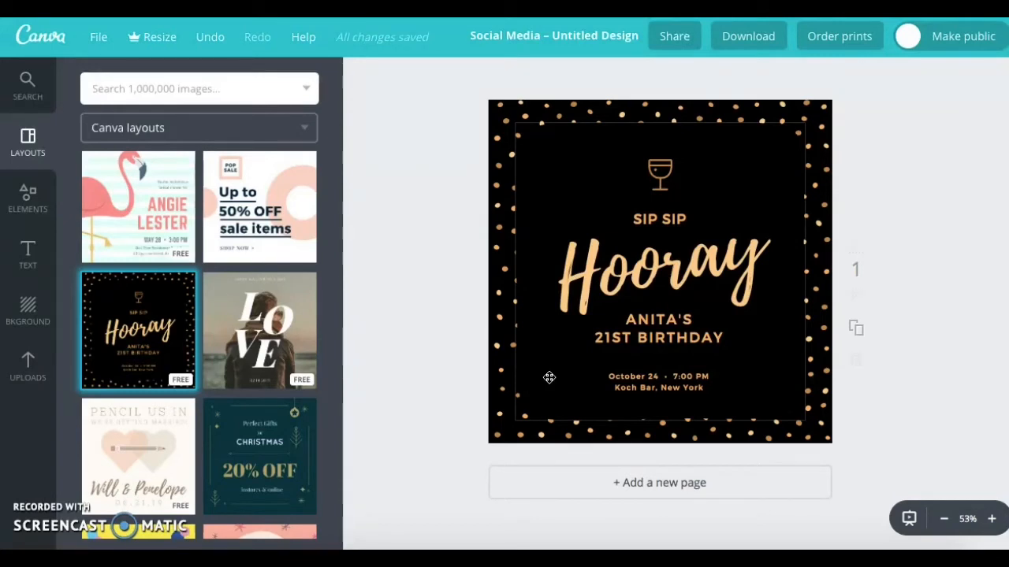
Replace the "Hooray" headline with "Congrats!" and widen its text box so the word fits on one line.
{"action": "left_click", "coordinate": [660, 286]}
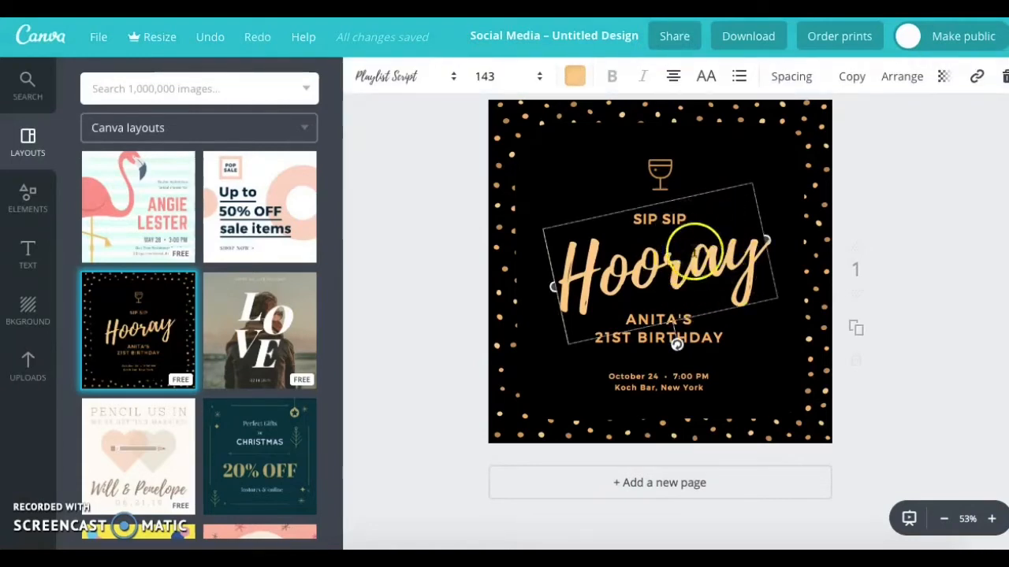
{"action": "left_click", "coordinate": [751, 247]}
{"action": "key", "text": "BackSpace"}
{"action": "key", "text": "BackSpace"}
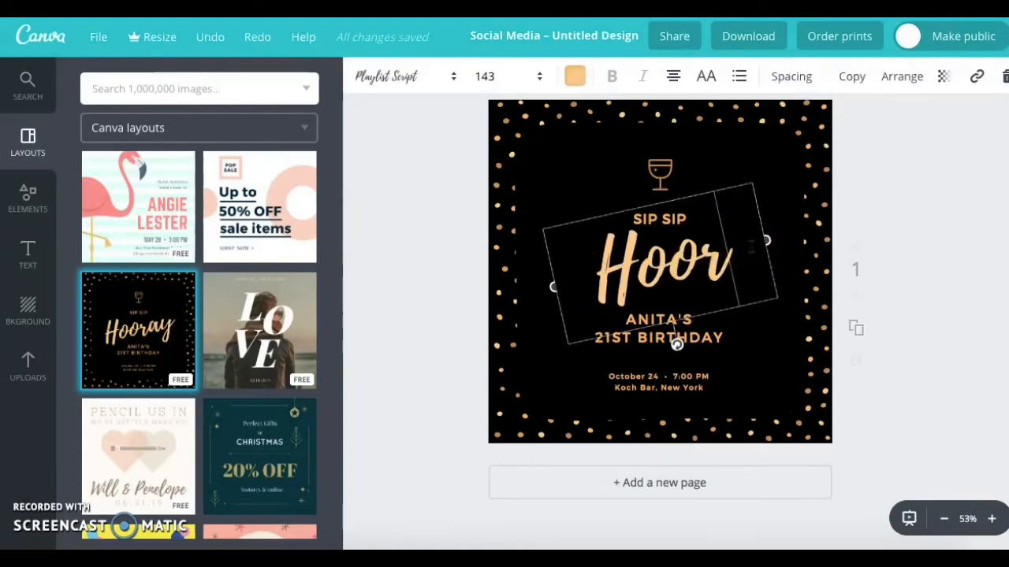
{"action": "key", "text": "BackSpace"}
{"action": "key", "text": "BackSpace"}
{"action": "key", "text": "BackSpace"}
{"action": "key", "text": "BackSpace"}
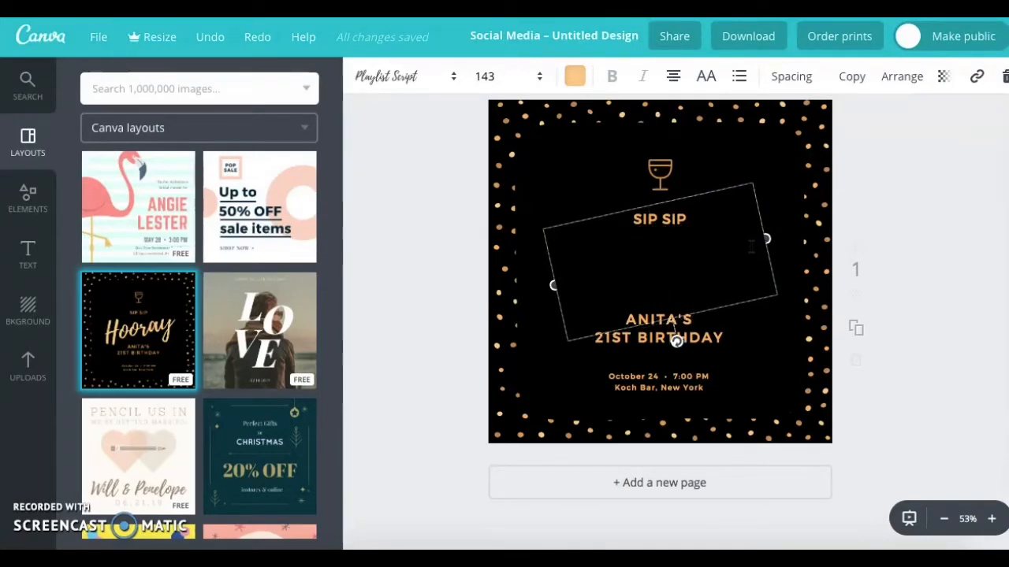
{"action": "type", "text": "Congratulat"}
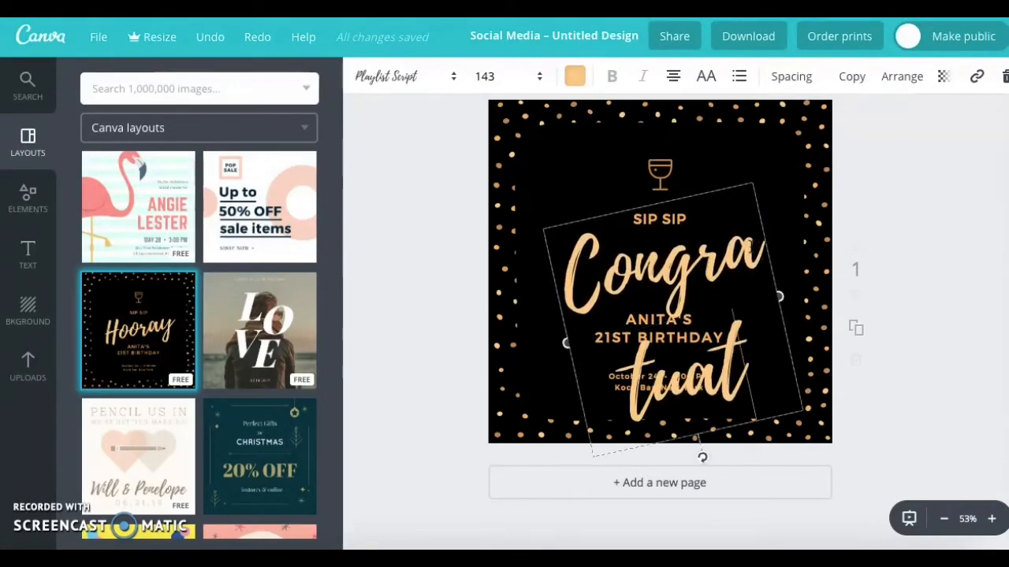
{"action": "key", "text": "BackSpace"}
{"action": "key", "text": "BackSpace"}
{"action": "key", "text": "BackSpace"}
{"action": "key", "text": "BackSpace"}
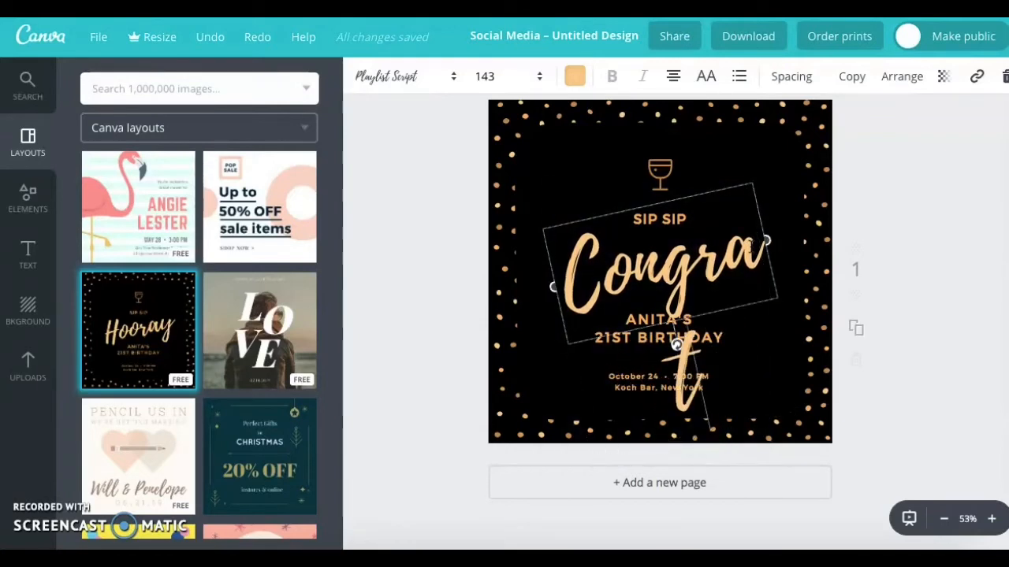
{"action": "type", "text": "s!"}
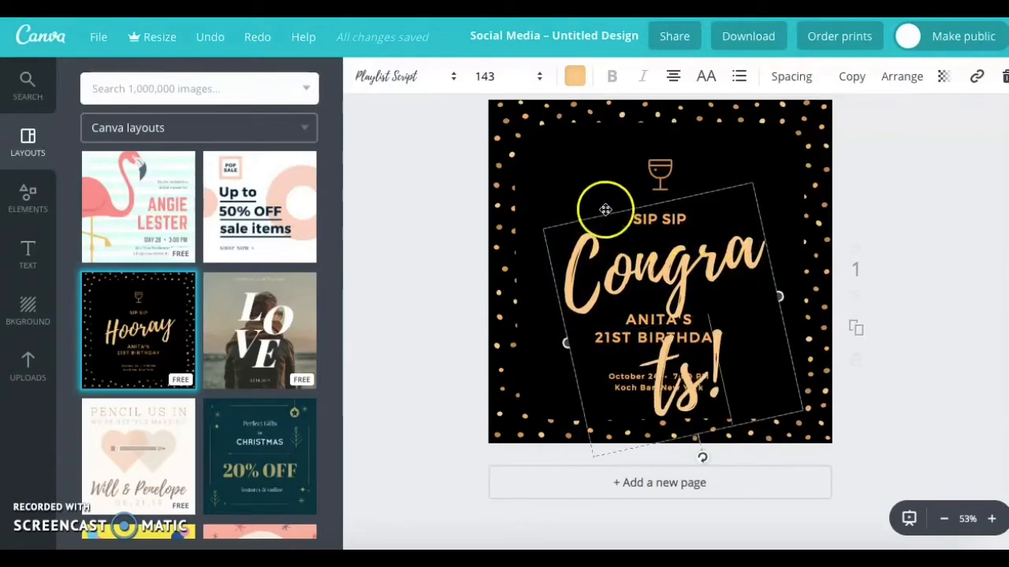
{"action": "left_click_drag", "start_coordinate": [563, 339], "coordinate": [522, 356]}
{"action": "left_click_drag", "start_coordinate": [778, 297], "coordinate": [806, 286]}
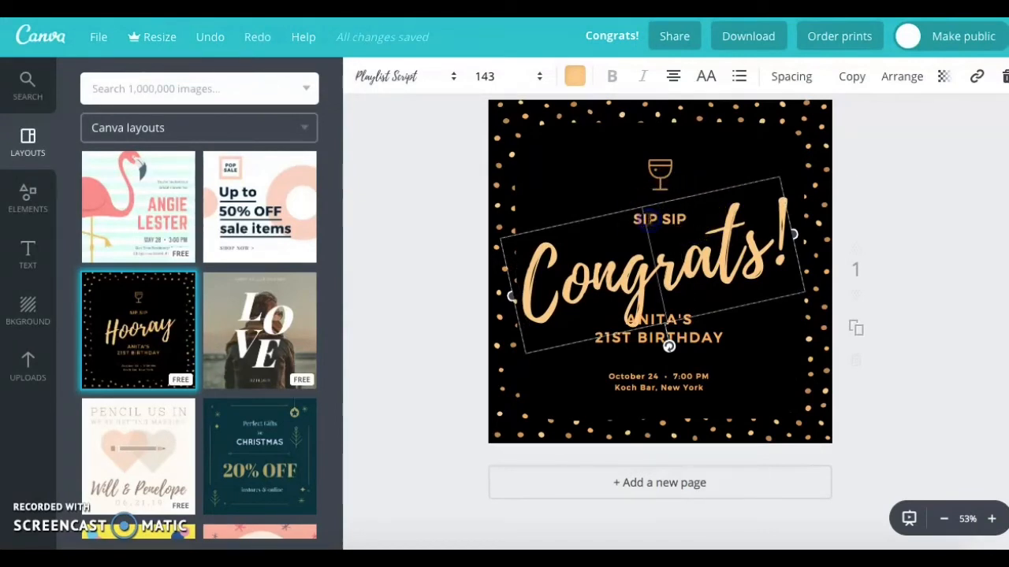
Clear the two-line name and 21st birthday text below the headline.
{"action": "left_click", "coordinate": [706, 338]}
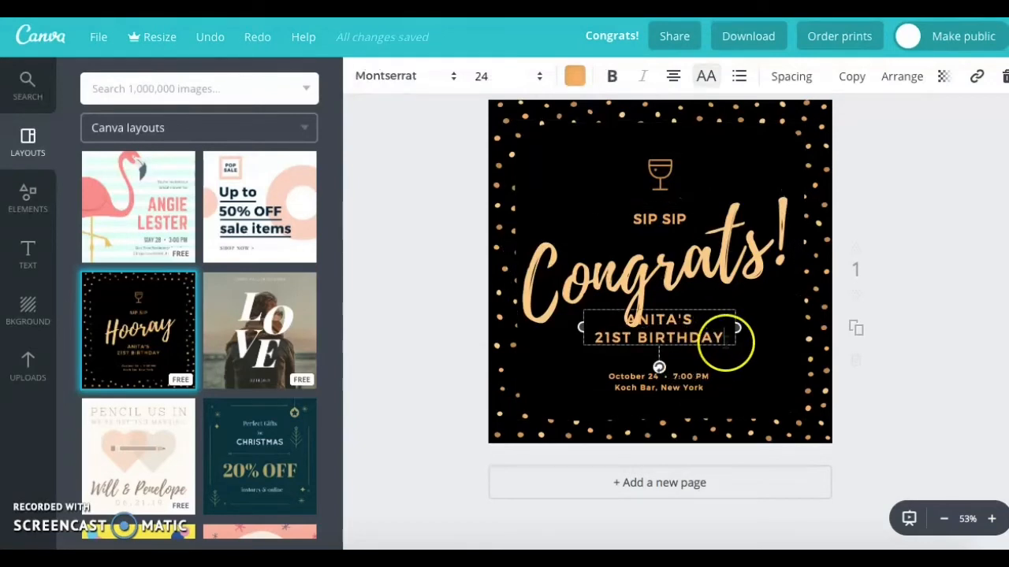
{"action": "key", "text": "BackSpace"}
{"action": "key", "text": "BackSpace"}
{"action": "key", "text": "BackSpace"}
{"action": "key", "text": "BackSpace"}
{"action": "key", "text": "BackSpace"}
{"action": "key", "text": "BackSpace"}
{"action": "key", "text": "BackSpace"}
{"action": "key", "text": "BackSpace"}
{"action": "key", "text": "BackSpace"}
{"action": "key", "text": "BackSpace"}
{"action": "key", "text": "BackSpace"}
{"action": "key", "text": "BackSpace"}
{"action": "key", "text": "BackSpace"}
{"action": "key", "text": "BackSpace"}
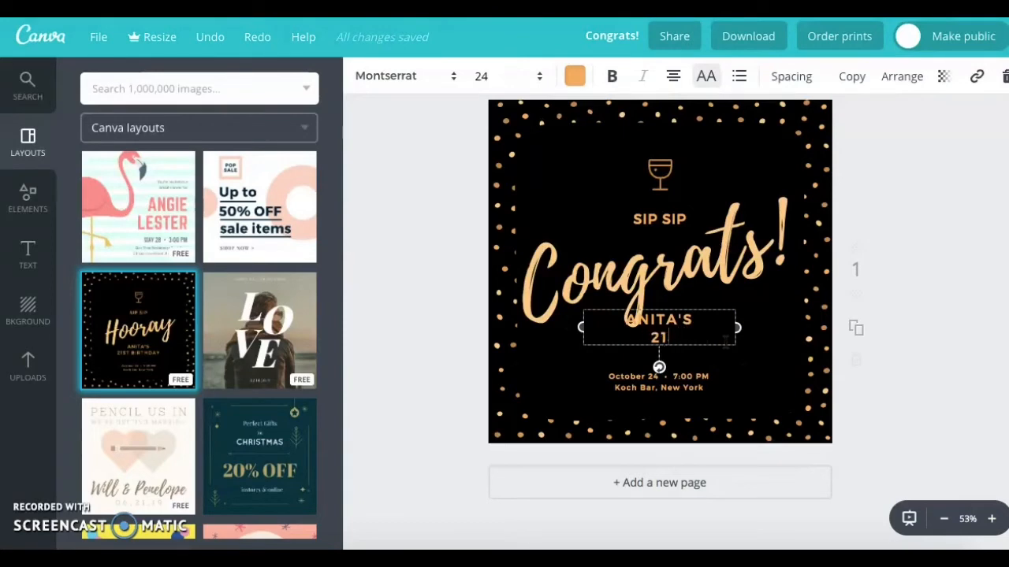
{"action": "key", "text": "BackSpace"}
{"action": "key", "text": "BackSpace"}
{"action": "key", "text": "BackSpace"}
{"action": "key", "text": "BackSpace"}
{"action": "key", "text": "BackSpace"}
{"action": "key", "text": "BackSpace"}
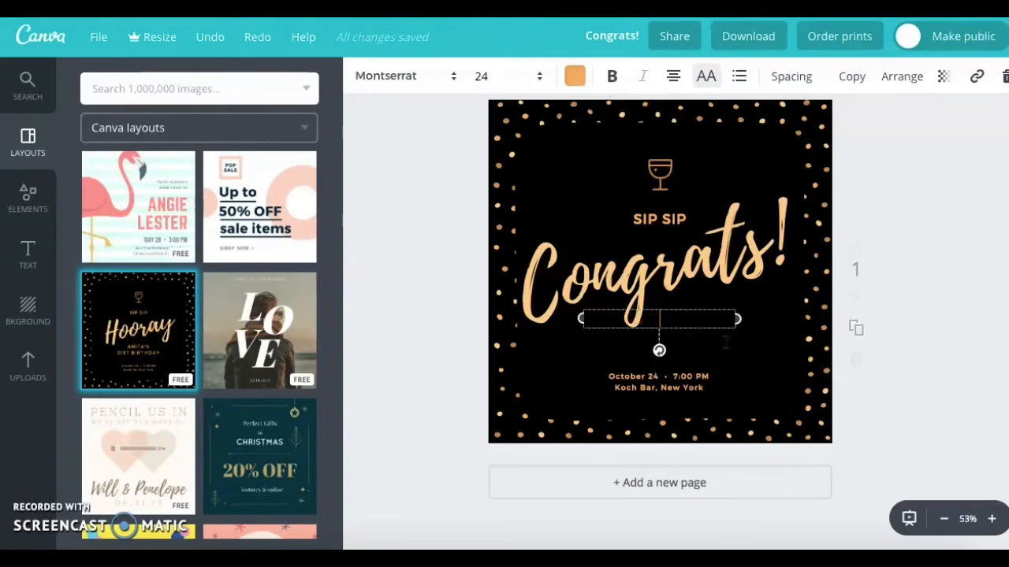
Delete the wine glass graphic above the headline.
{"action": "left_click", "coordinate": [658, 164]}
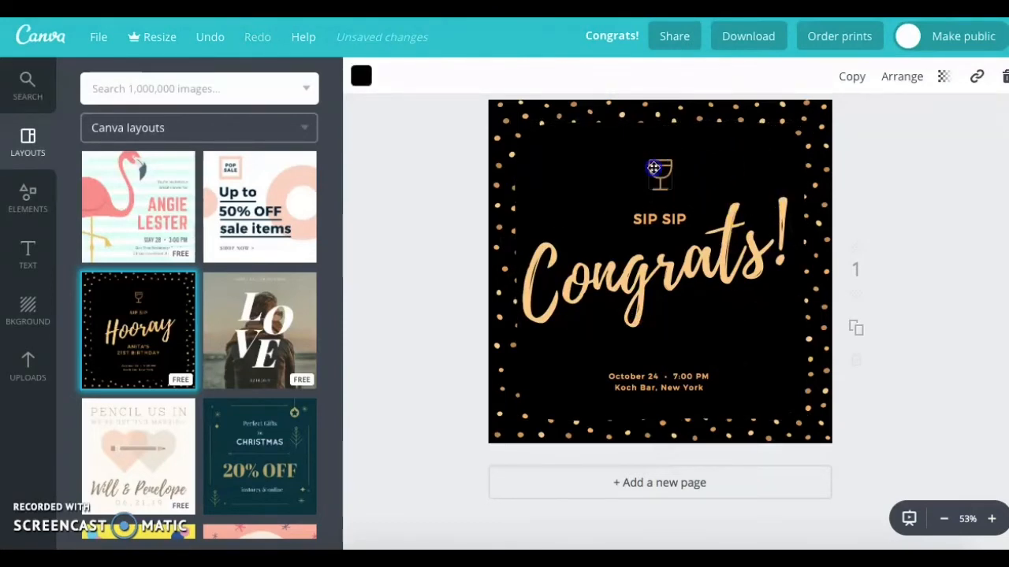
{"action": "key", "text": "Delete"}
{"action": "left_click", "coordinate": [662, 157]}
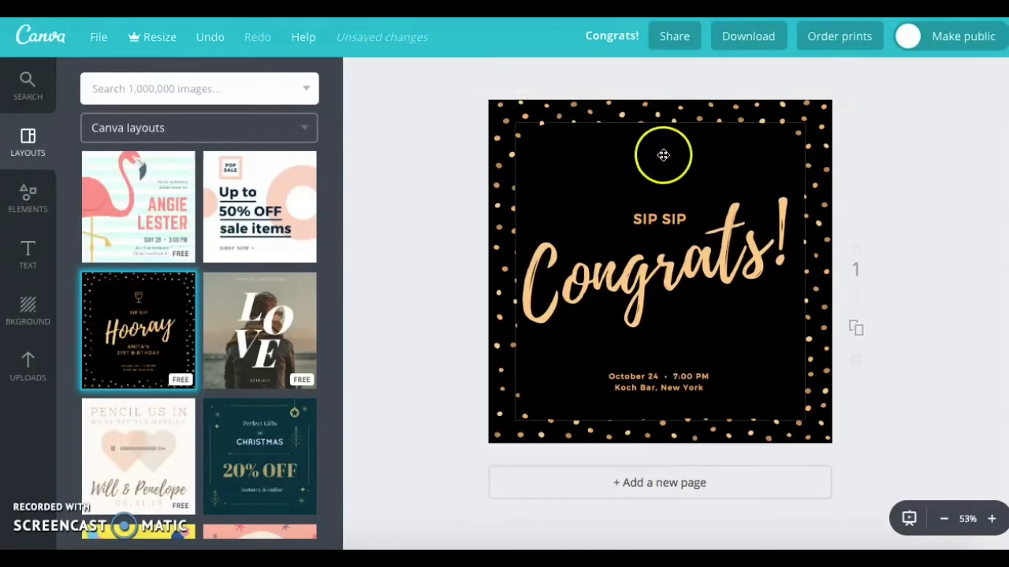
Clear the "SIP SIP" text above the headline.
{"action": "left_click", "coordinate": [679, 218]}
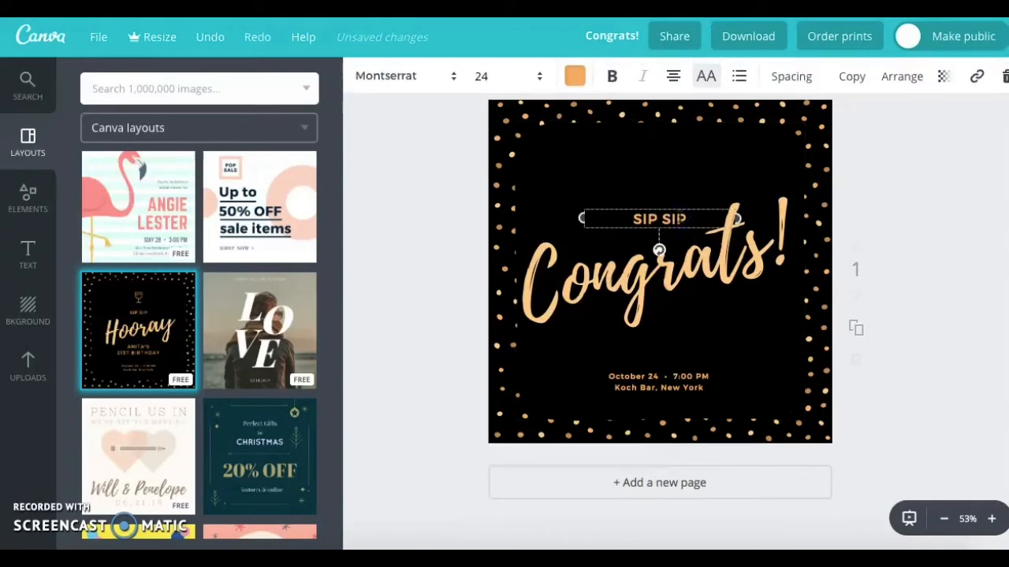
{"action": "left_click", "coordinate": [680, 218]}
{"action": "key", "text": "BackSpace"}
{"action": "key", "text": "BackSpace"}
{"action": "key", "text": "BackSpace"}
{"action": "key", "text": "BackSpace"}
{"action": "key", "text": "BackSpace"}
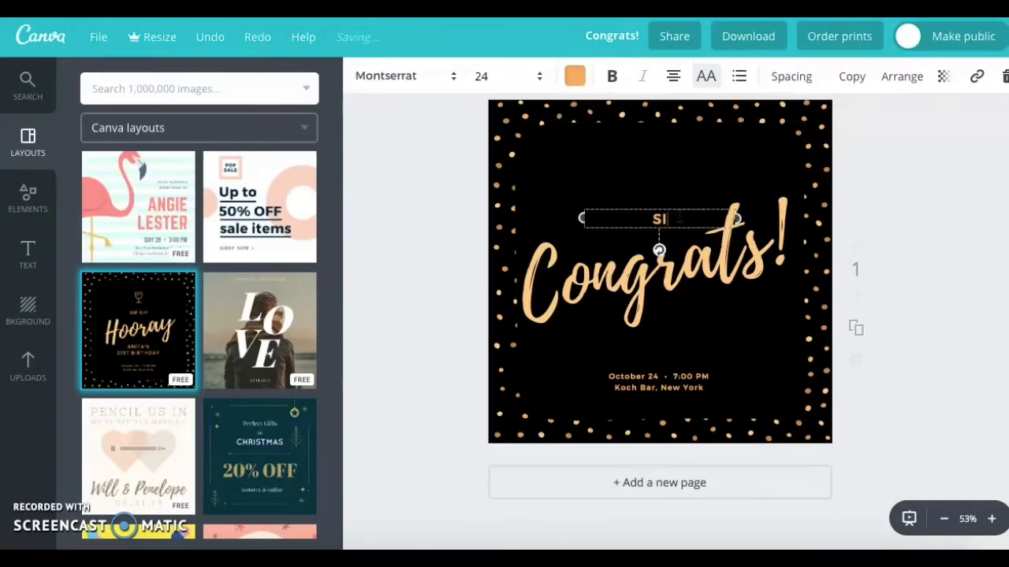
{"action": "key", "text": "BackSpace"}
{"action": "key", "text": "BackSpace"}
Remove the date, time and venue text near the lower edge of the design.
{"action": "left_click", "coordinate": [676, 383]}
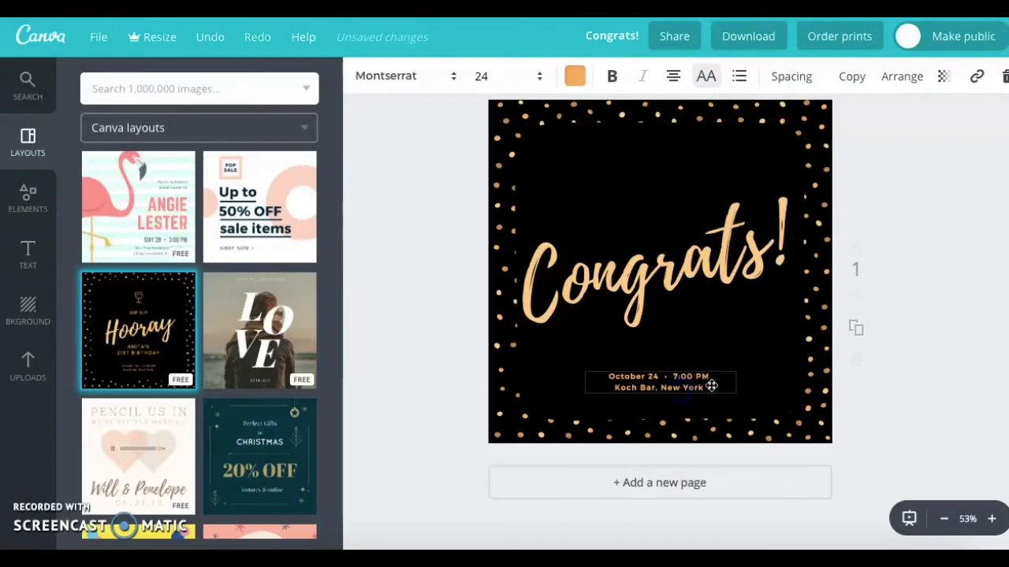
{"action": "left_click", "coordinate": [712, 386]}
{"action": "left_click_drag", "start_coordinate": [712, 387], "coordinate": [615, 376]}
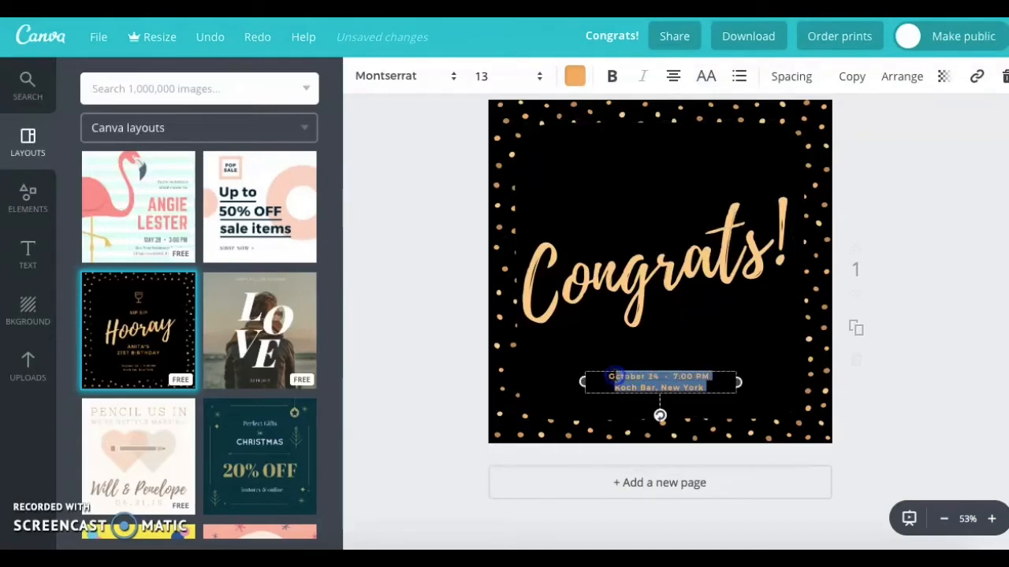
{"action": "key", "text": "BackSpace"}
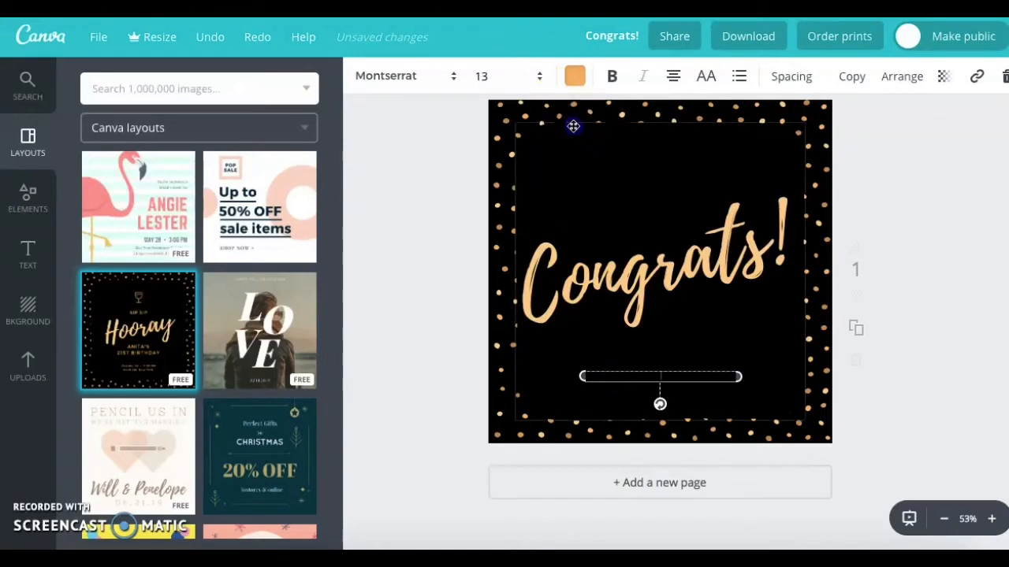
{"action": "left_click", "coordinate": [720, 171]}
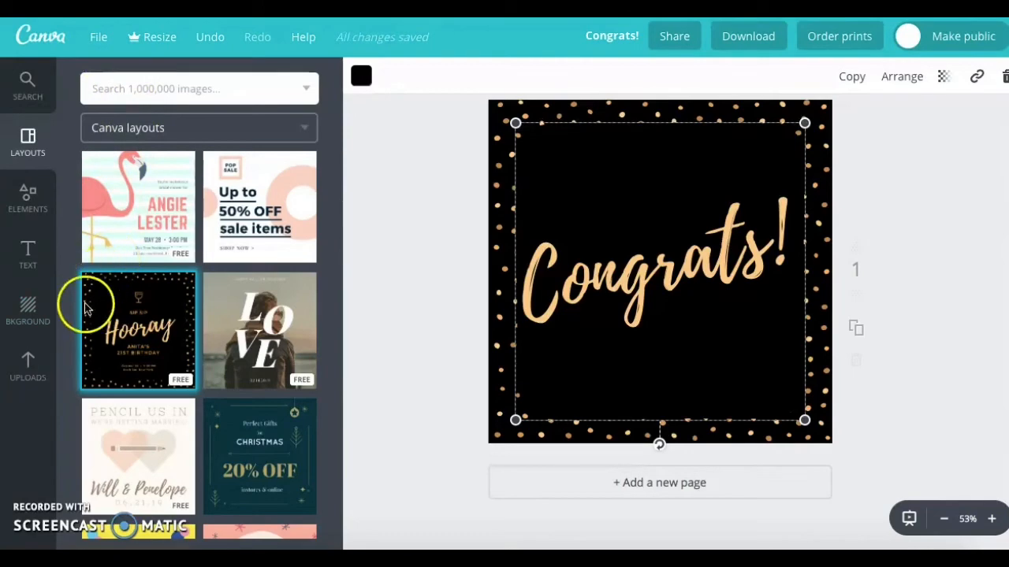
Add the uploaded white-background Beta Gamma Sigma key logo, shrink it, and place it near the design's lower-right corner.
{"action": "left_click", "coordinate": [29, 371]}
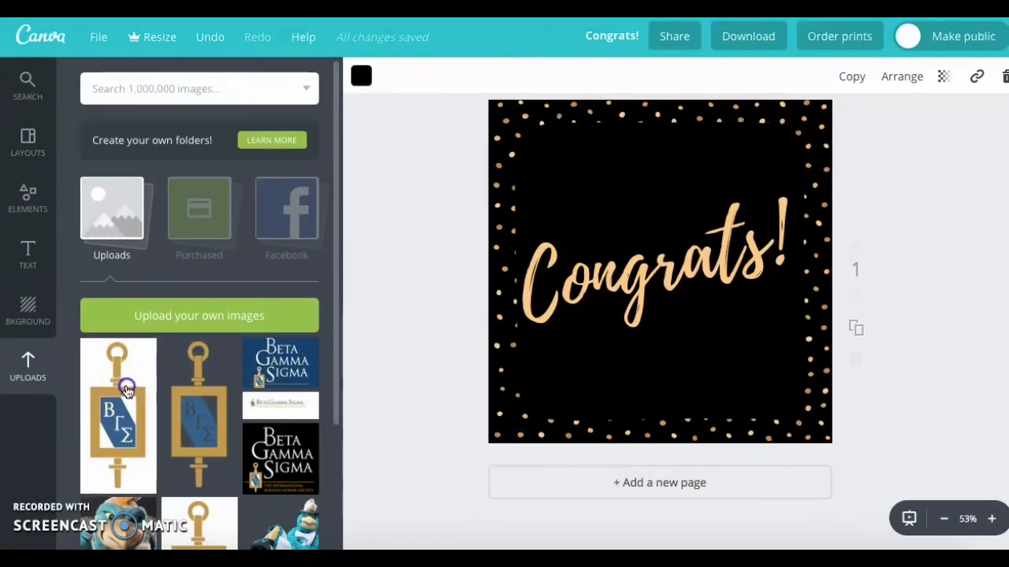
{"action": "left_click_drag", "start_coordinate": [129, 387], "coordinate": [599, 191]}
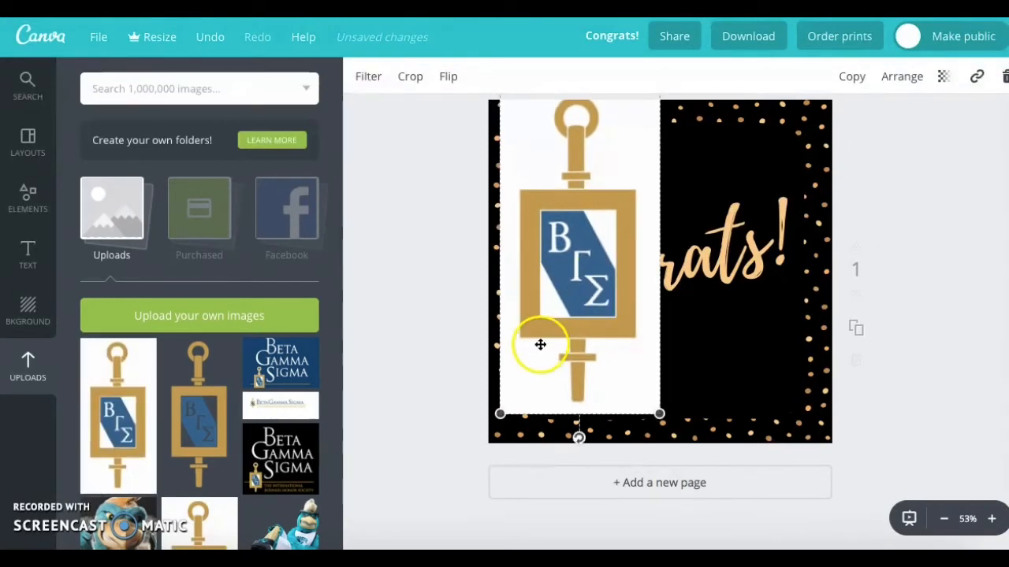
{"action": "left_click_drag", "start_coordinate": [500, 413], "coordinate": [593, 224]}
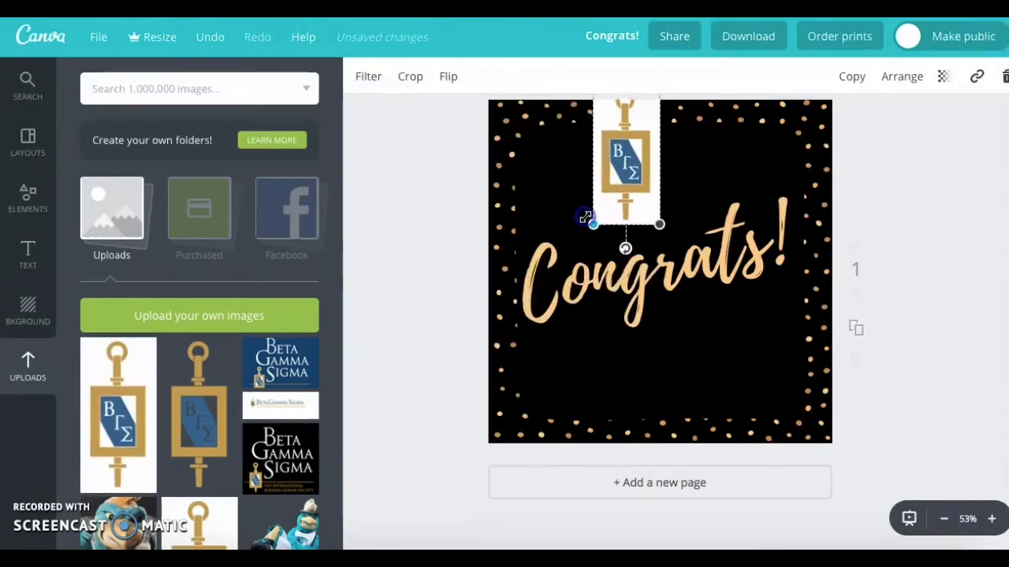
{"action": "left_click_drag", "start_coordinate": [653, 173], "coordinate": [745, 344]}
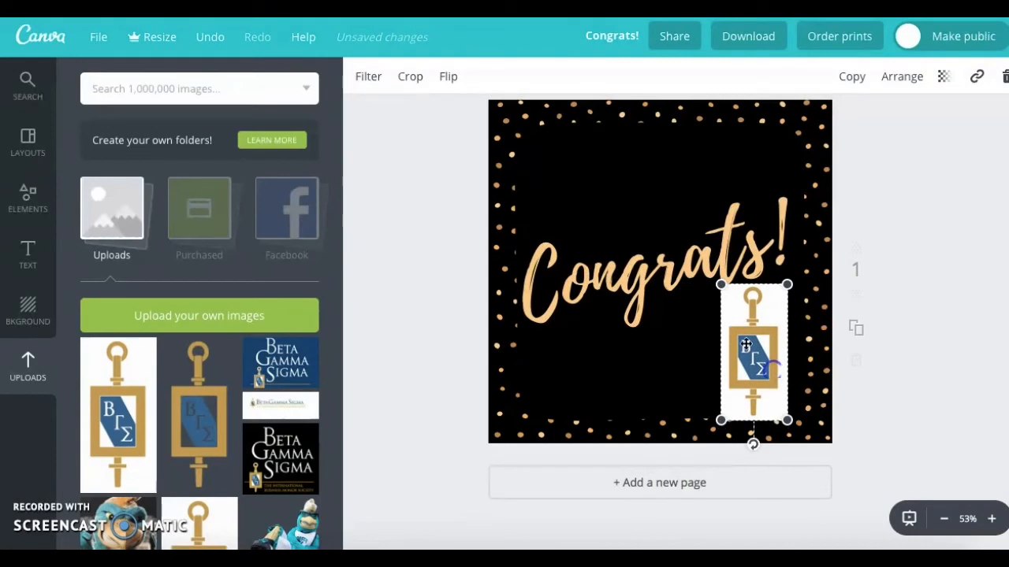
Move the "Congrats!" headline up to the upper part of the design and raise the key logo slightly.
{"action": "left_click", "coordinate": [668, 276]}
{"action": "left_click", "coordinate": [651, 206]}
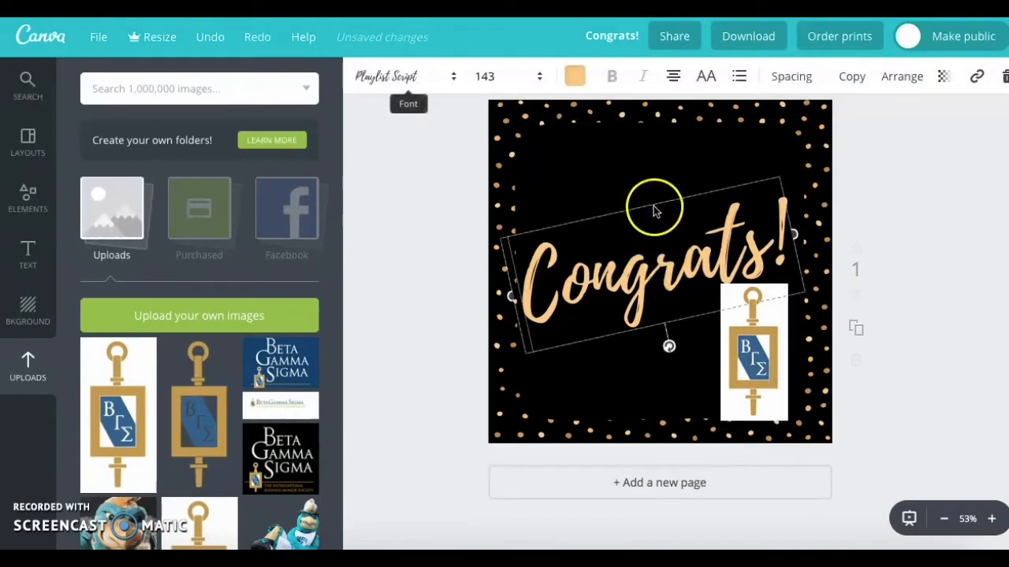
{"action": "left_click", "coordinate": [795, 233]}
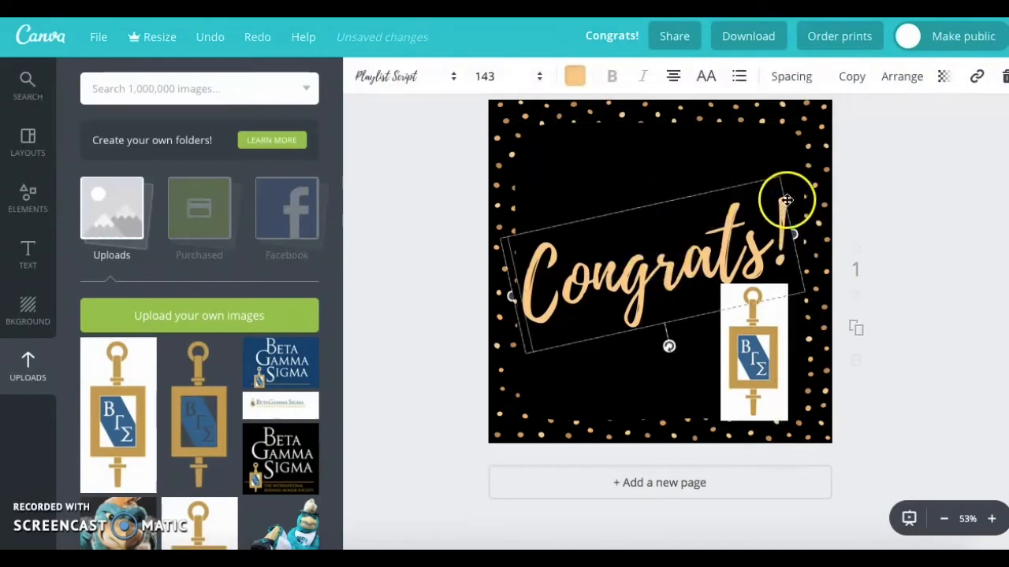
{"action": "left_click_drag", "start_coordinate": [785, 200], "coordinate": [786, 135]}
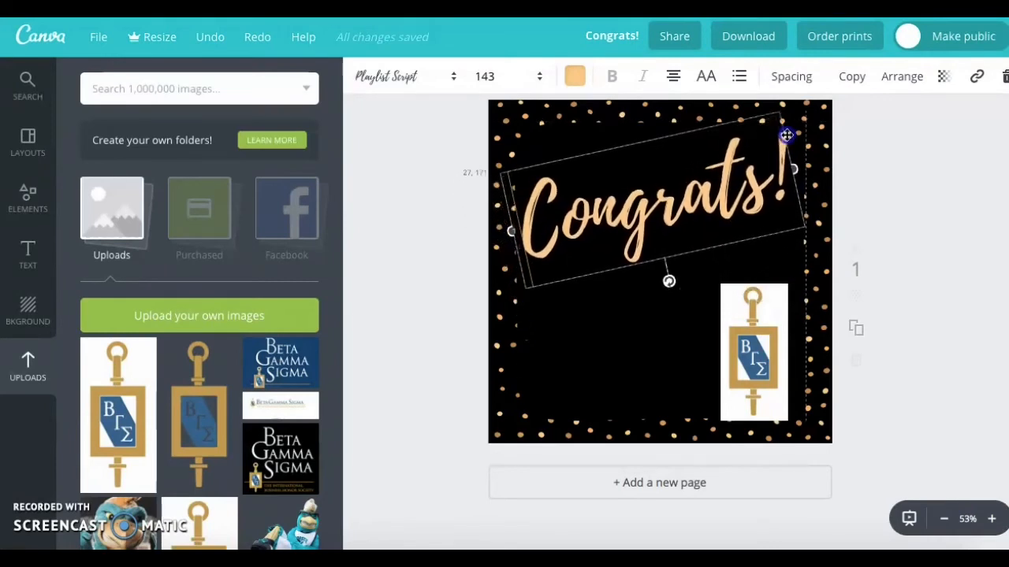
{"action": "left_click_drag", "start_coordinate": [757, 335], "coordinate": [757, 319]}
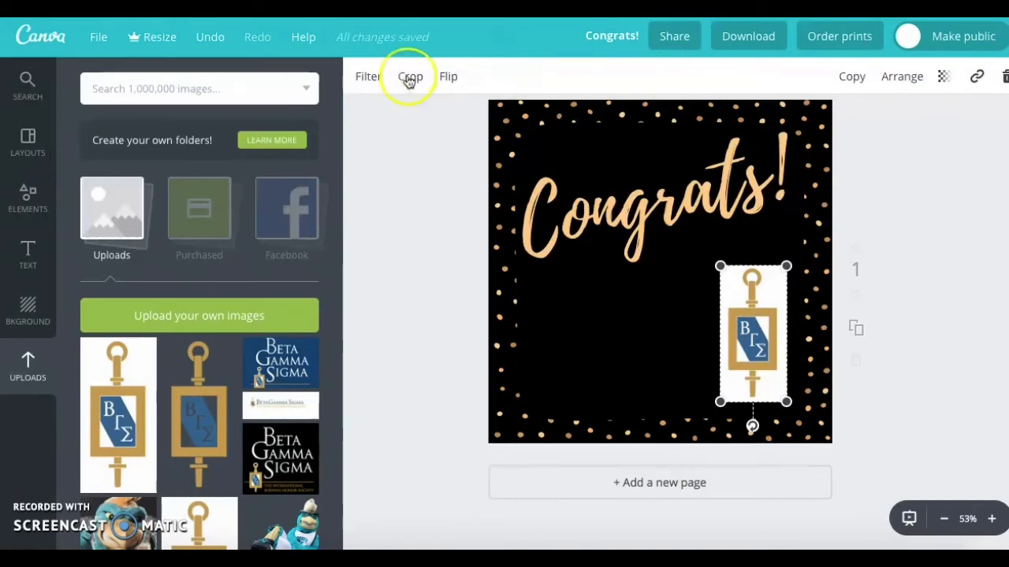
Browse the ready-made text combinations available for the design, including the "DAZZLE" style.
{"action": "left_click", "coordinate": [533, 70]}
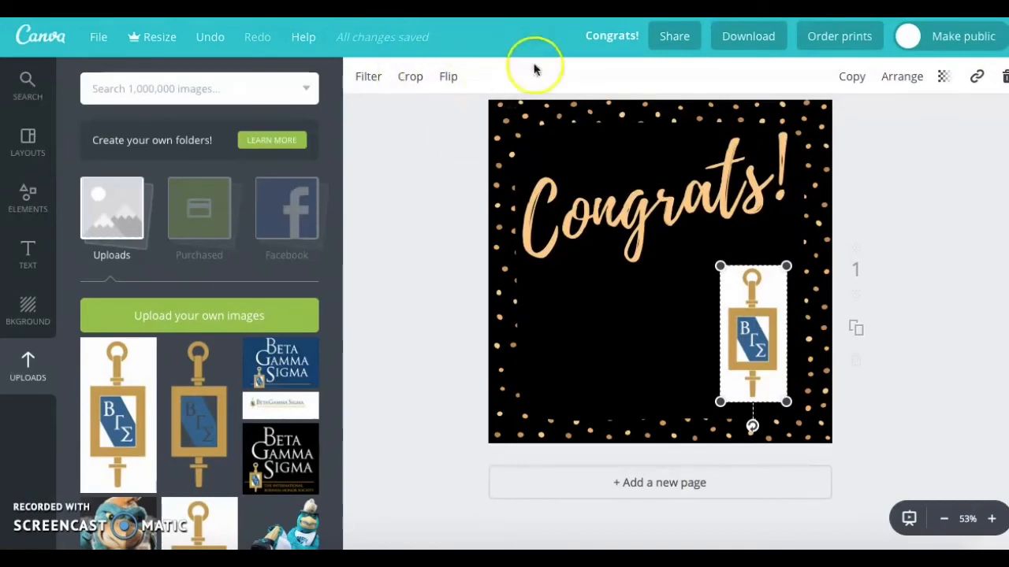
{"action": "left_click", "coordinate": [24, 246]}
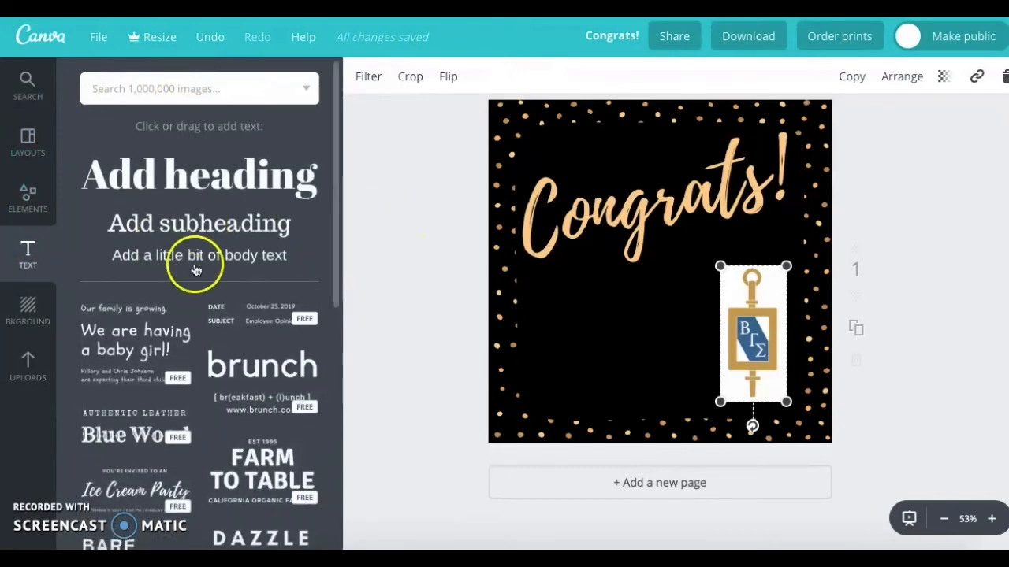
{"action": "scroll", "coordinate": [288, 401], "scroll_direction": "down", "scroll_amount": 2}
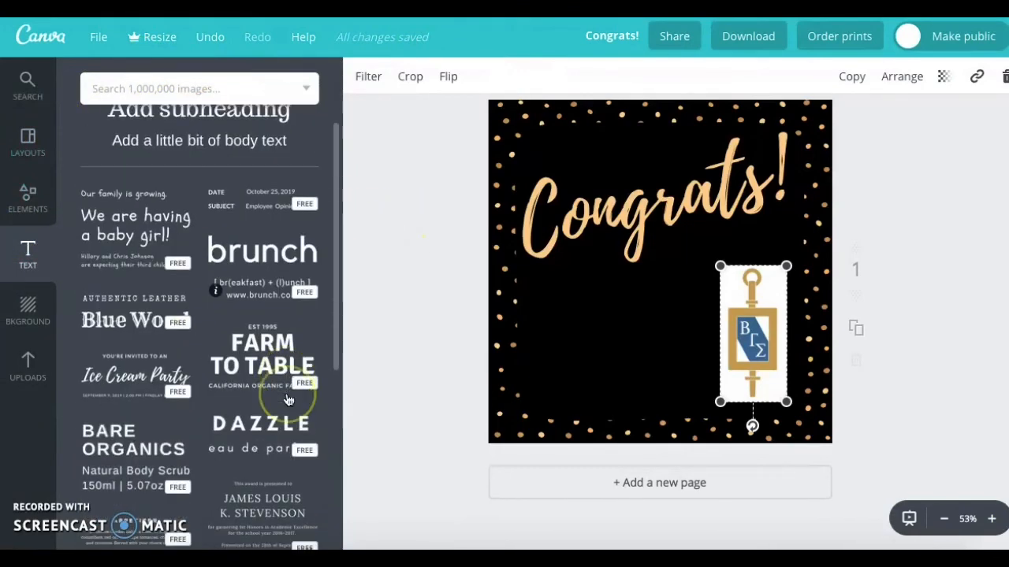
{"action": "left_click", "coordinate": [242, 423]}
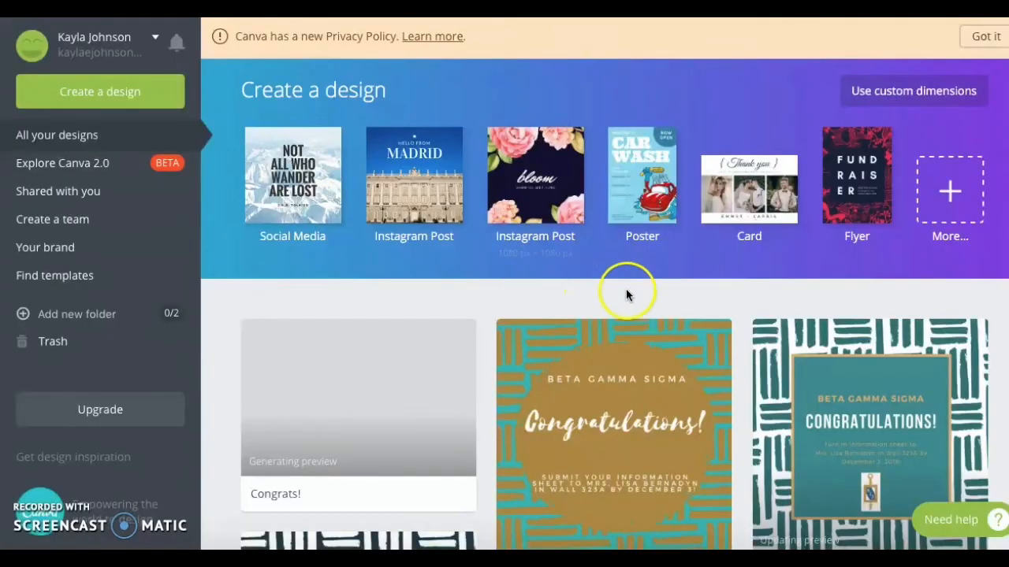
Look through the saved designs on the home page and view the "Copy of BGS meeting" graphic as an example.
{"action": "scroll", "coordinate": [624, 335], "scroll_direction": "down", "scroll_amount": 1}
{"action": "scroll", "coordinate": [623, 341], "scroll_direction": "up", "scroll_amount": 1}
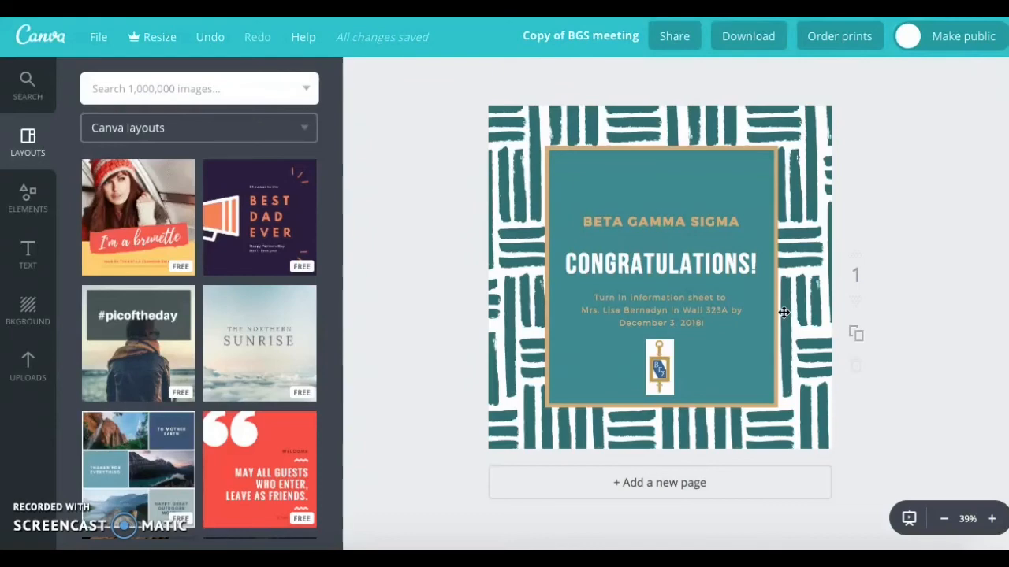
{"action": "scroll", "coordinate": [783, 312], "scroll_direction": "up", "scroll_amount": 1}
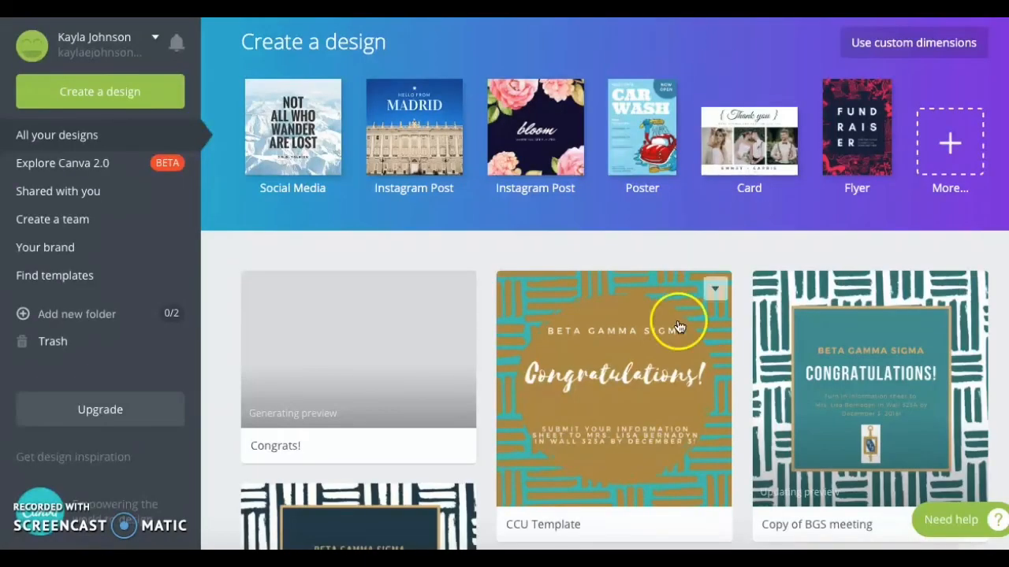
{"action": "scroll", "coordinate": [677, 324], "scroll_direction": "down", "scroll_amount": 14}
{"action": "scroll", "coordinate": [678, 326], "scroll_direction": "up", "scroll_amount": 15}
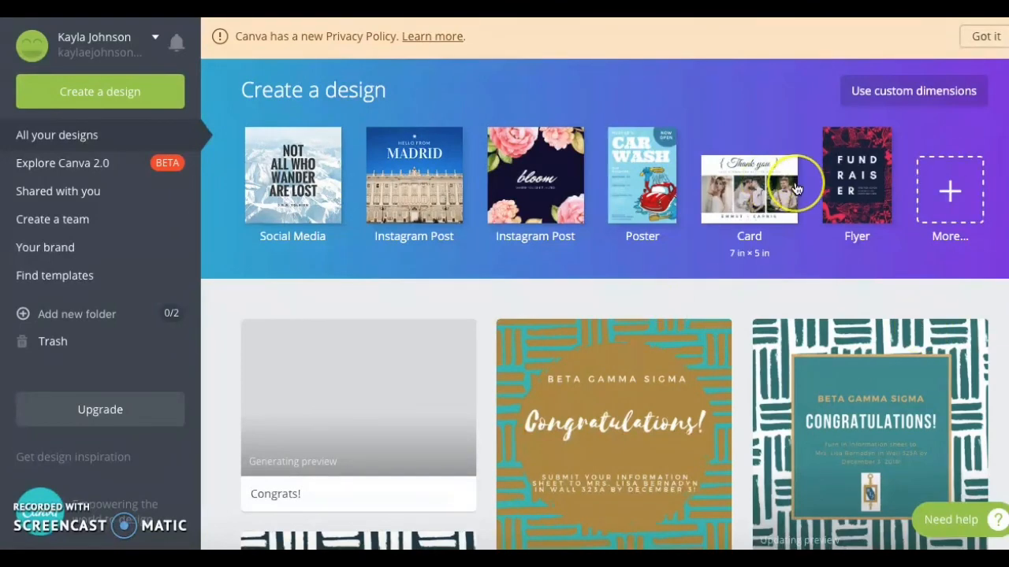
{"action": "scroll", "coordinate": [797, 190], "scroll_direction": "down", "scroll_amount": 6}
{"action": "scroll", "coordinate": [796, 189], "scroll_direction": "down", "scroll_amount": 3}
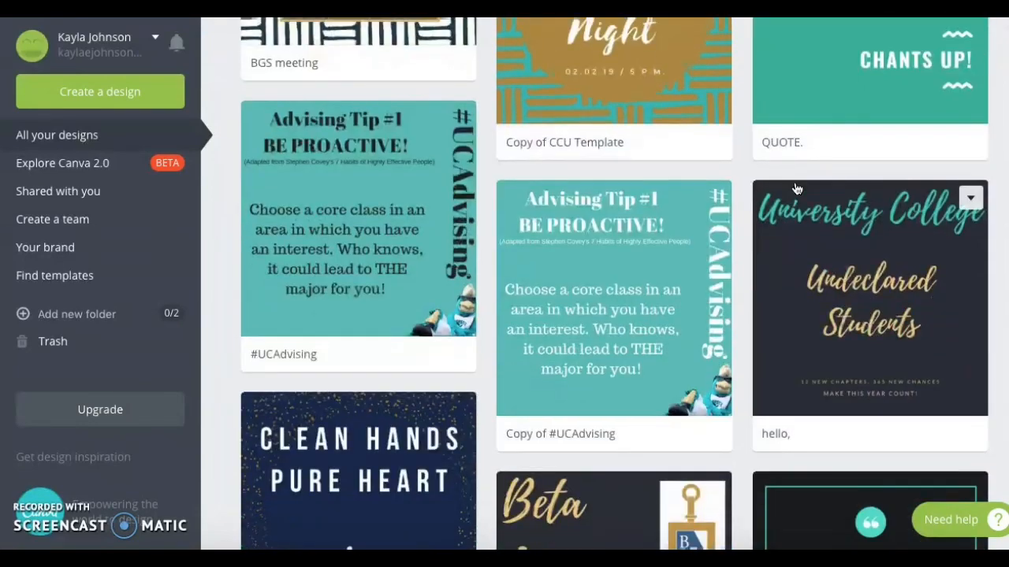